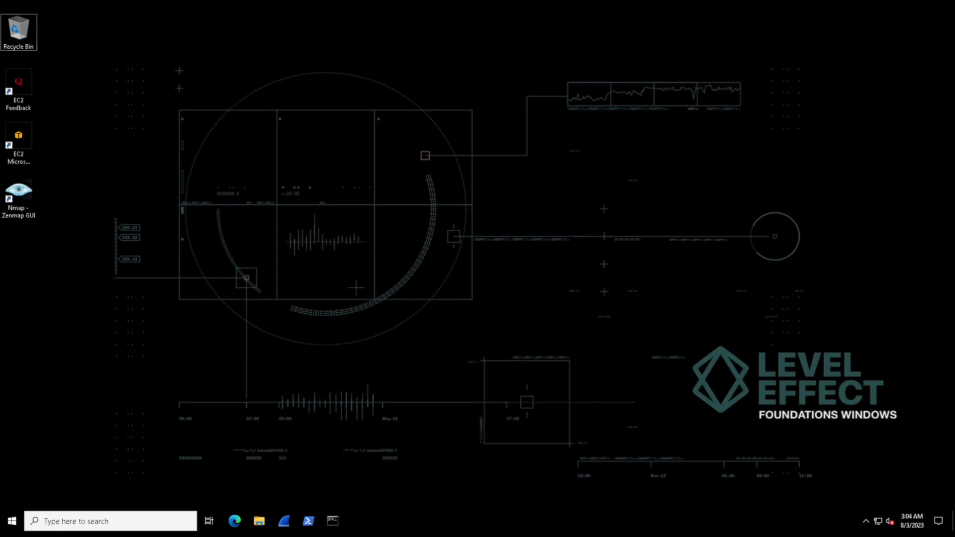
- Launch the Services console via the Run dialog with services.msc
{"action": "left_click", "coordinate": [112, 520]}
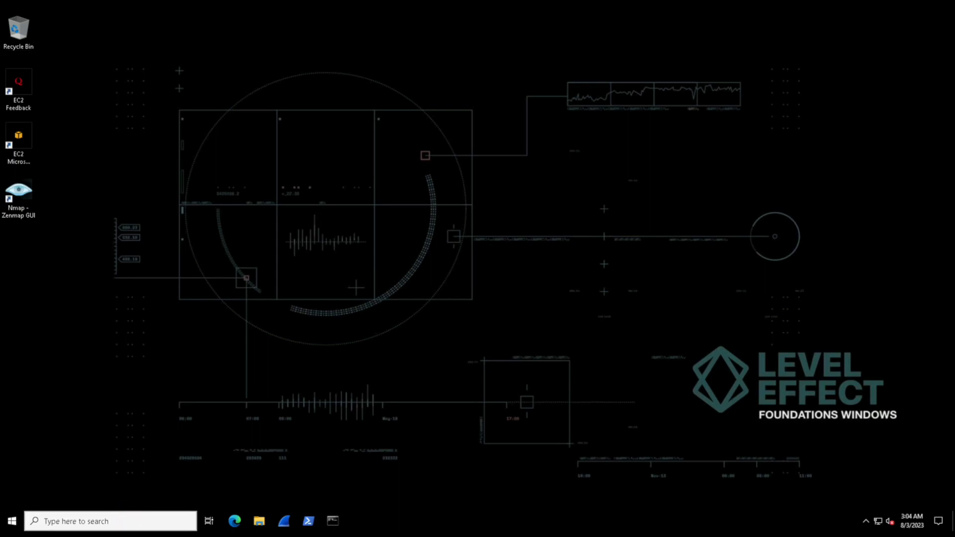
{"action": "type", "text": "run"}
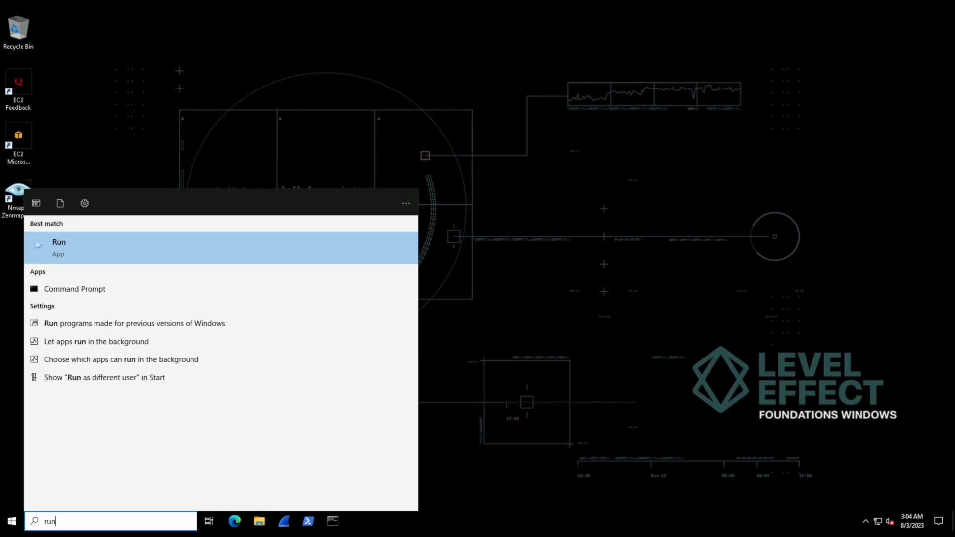
{"action": "key", "text": "Return"}
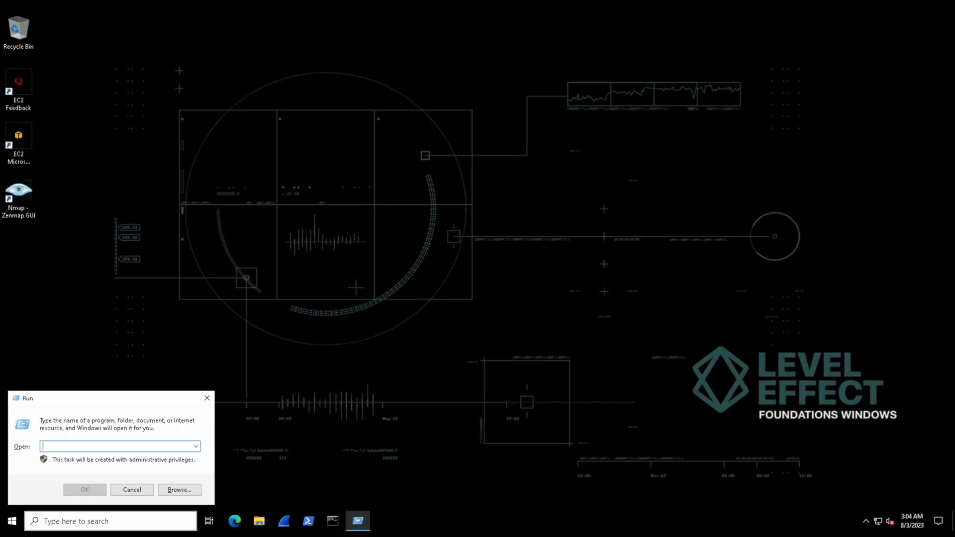
{"action": "type", "text": "servi"}
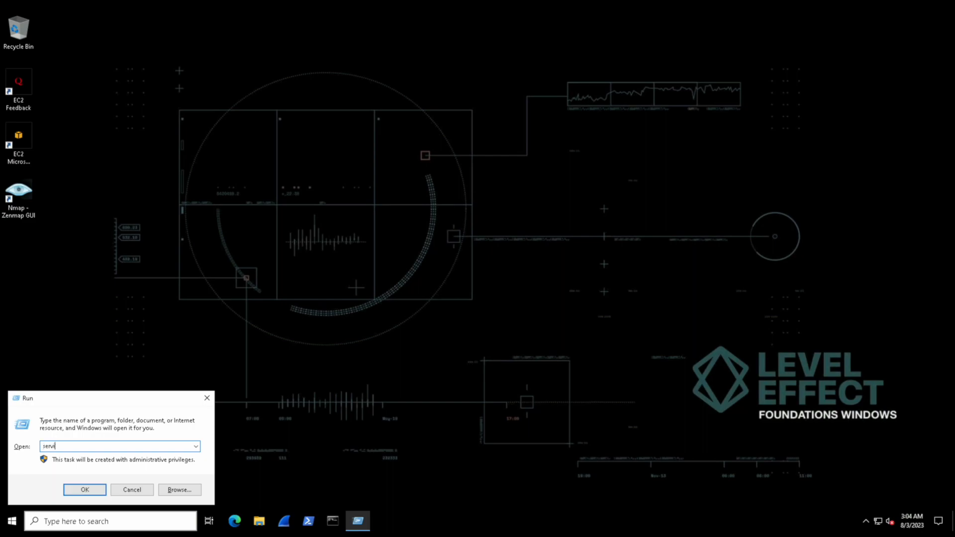
{"action": "type", "text": "ces.msc"}
{"action": "key", "text": "Return"}
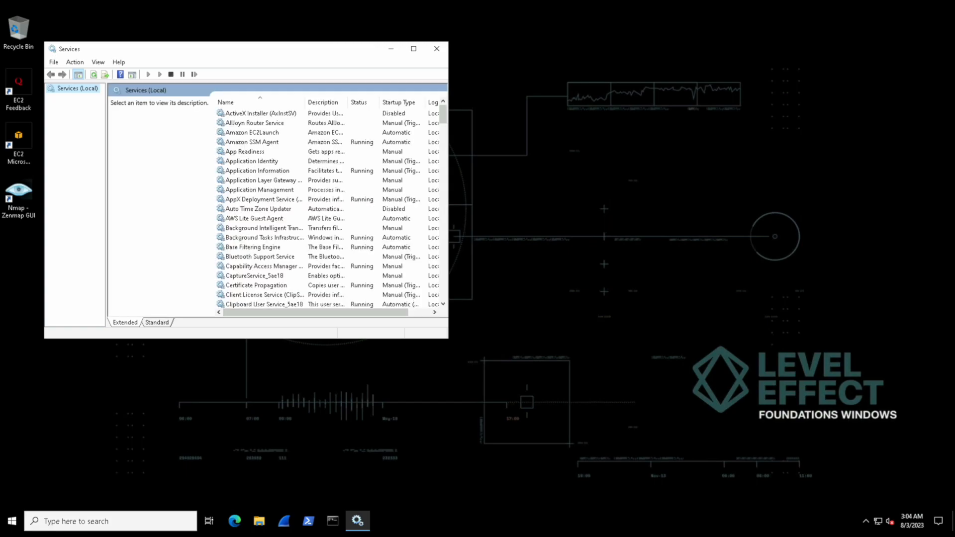
- Enlarge the window, widen Status and Description columns, and sort services with running ones first
{"action": "left_click_drag", "start_coordinate": [447, 337], "coordinate": [864, 439]}
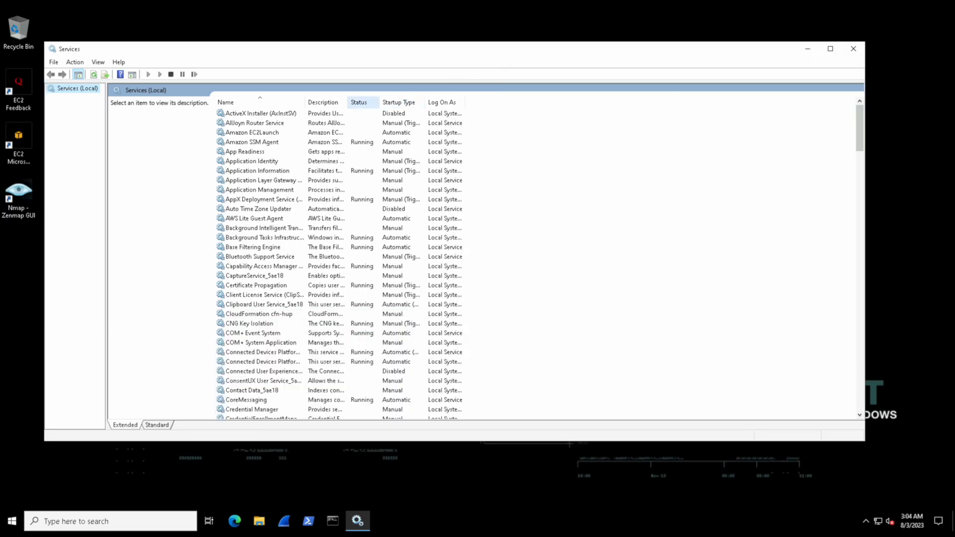
{"action": "left_click_drag", "start_coordinate": [380, 103], "coordinate": [667, 103]}
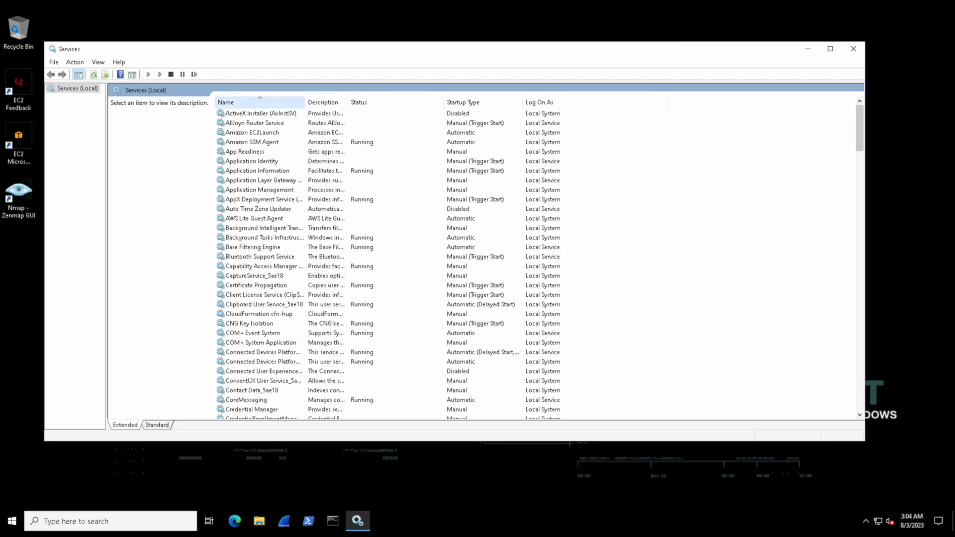
{"action": "mouse_move", "coordinate": [348, 102]}
{"action": "left_mouse_down"}
{"action": "mouse_move", "coordinate": [330, 102]}
{"action": "mouse_move", "coordinate": [499, 102]}
{"action": "left_mouse_up"}
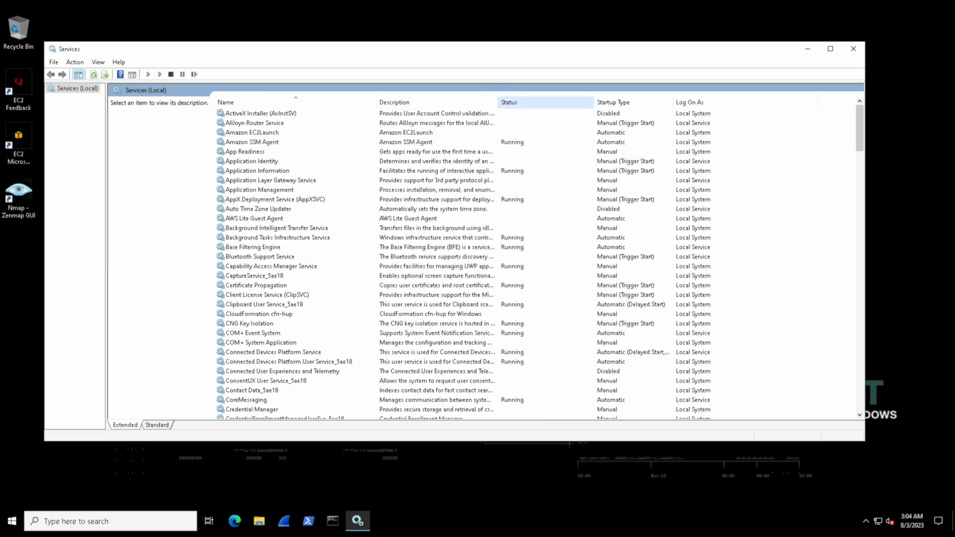
{"action": "left_click", "coordinate": [545, 102]}
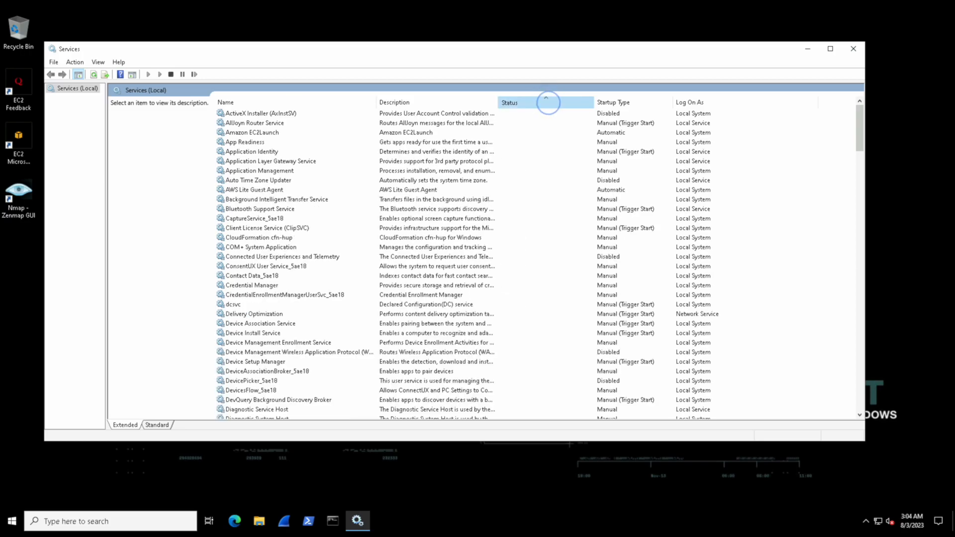
{"action": "left_click", "coordinate": [545, 102]}
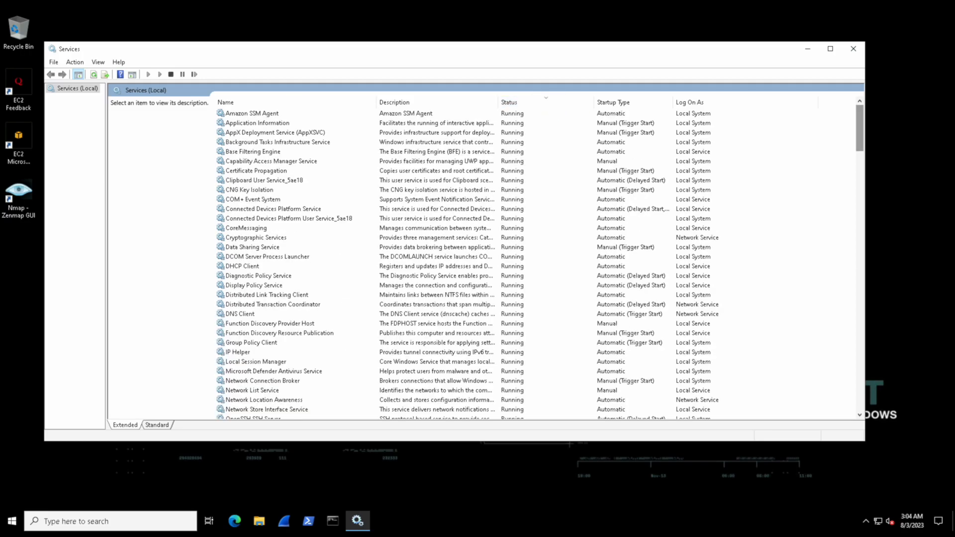
{"action": "left_click_drag", "start_coordinate": [857, 127], "coordinate": [858, 224]}
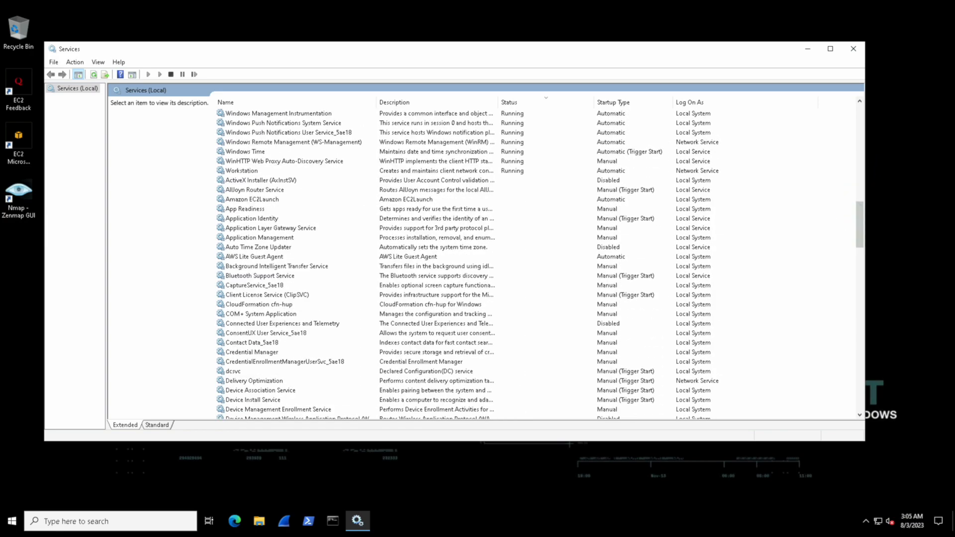
- Start Bluetooth Support Service from its context menu, then stop it again
{"action": "left_click", "coordinate": [422, 276]}
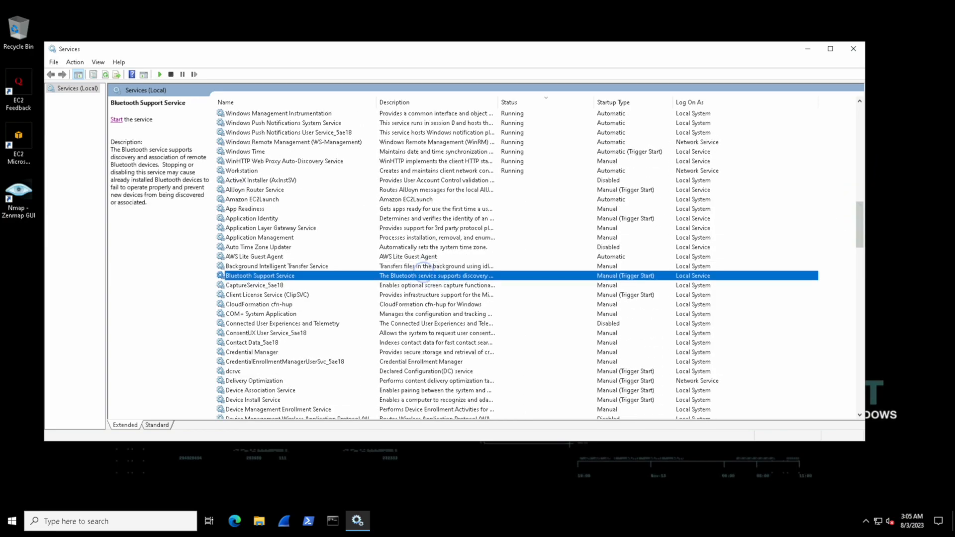
{"action": "right_click", "coordinate": [421, 275]}
{"action": "left_click", "coordinate": [446, 278]}
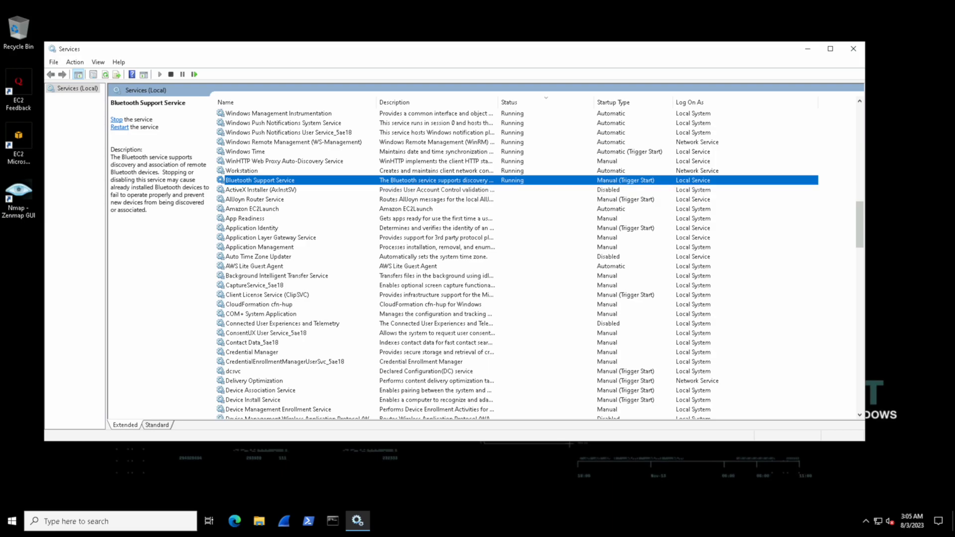
{"action": "right_click", "coordinate": [407, 181]}
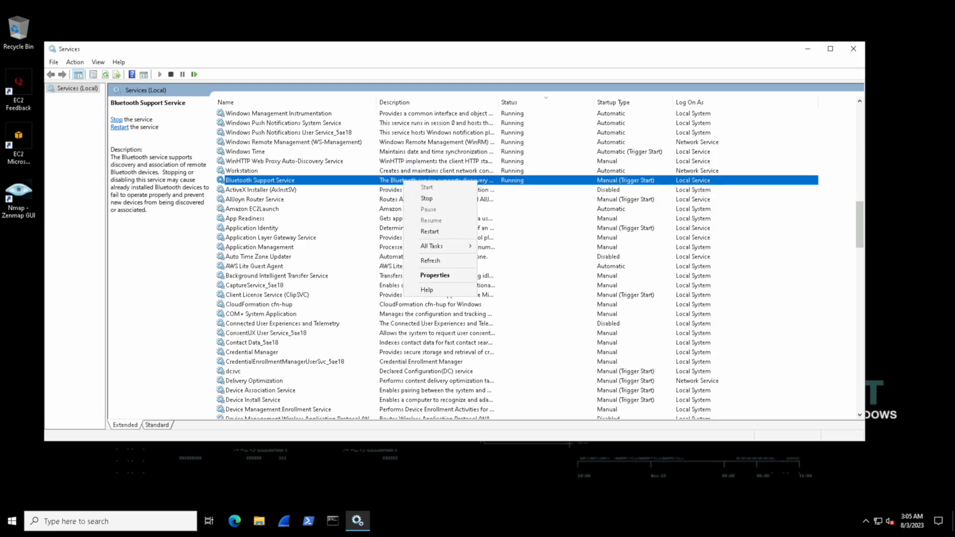
{"action": "left_click", "coordinate": [426, 199]}
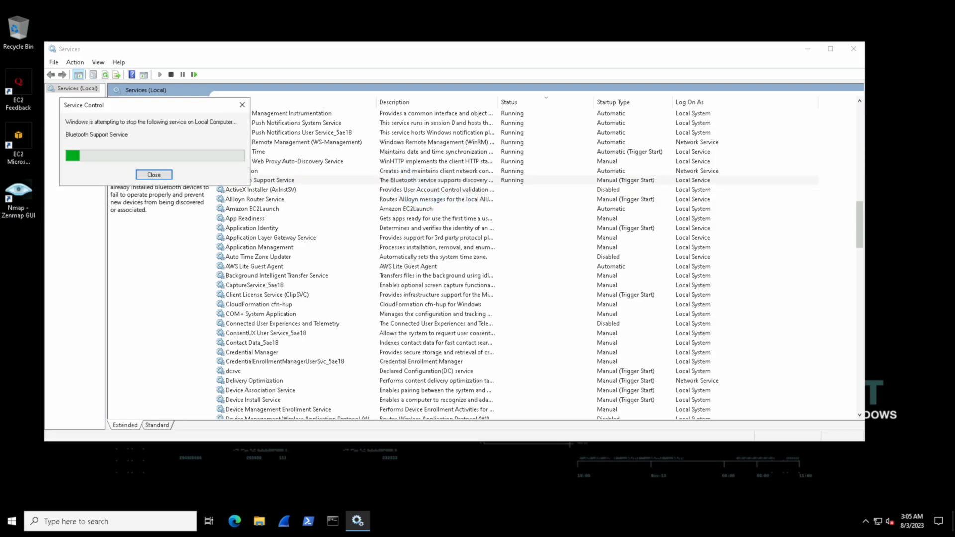
- Start and restart Bluetooth Support Service, then stop it so its status is blank
{"action": "right_click", "coordinate": [320, 180]}
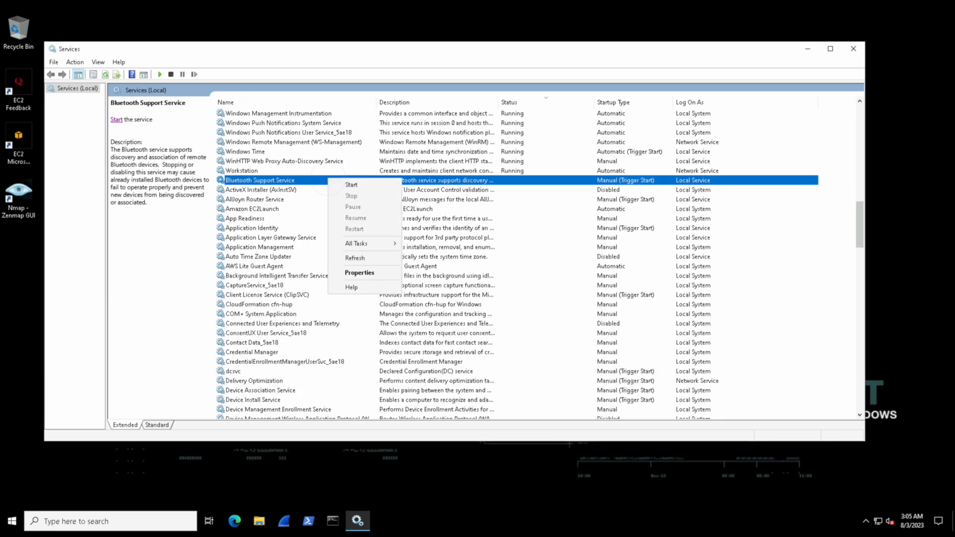
{"action": "left_click", "coordinate": [351, 186]}
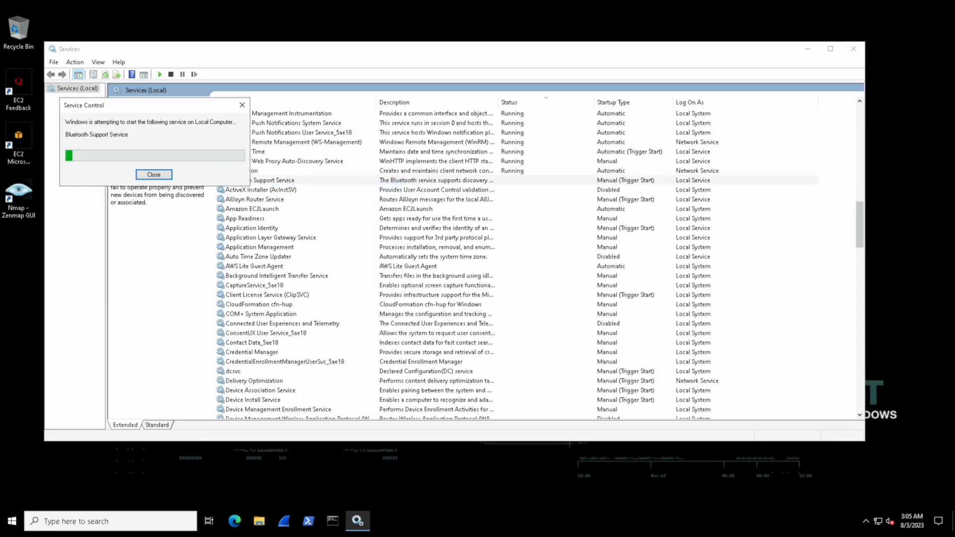
{"action": "right_click", "coordinate": [342, 180]}
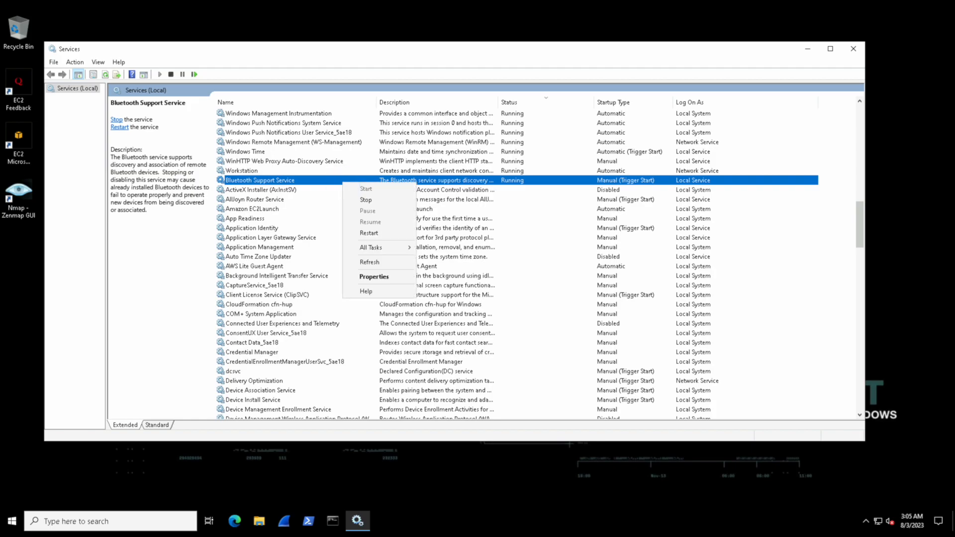
{"action": "left_click", "coordinate": [369, 232]}
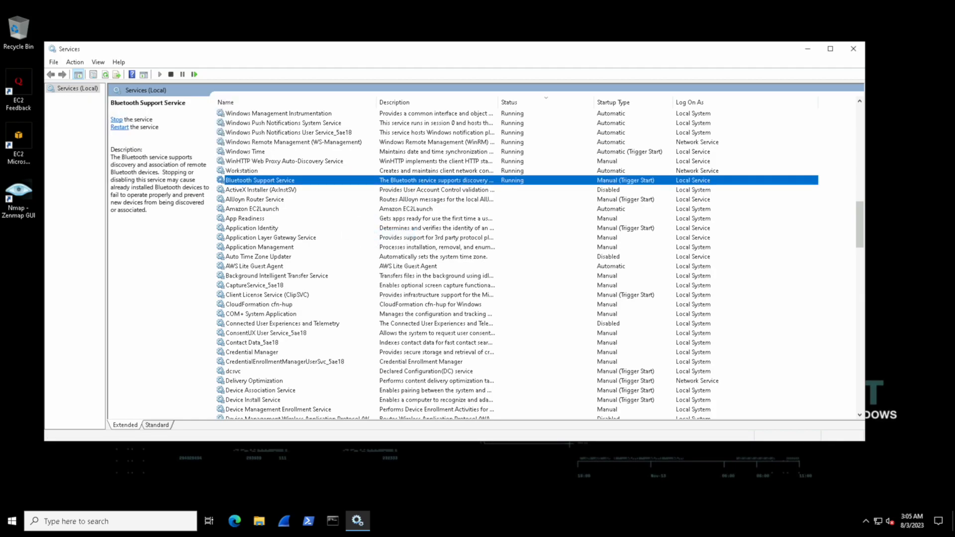
{"action": "right_click", "coordinate": [358, 181]}
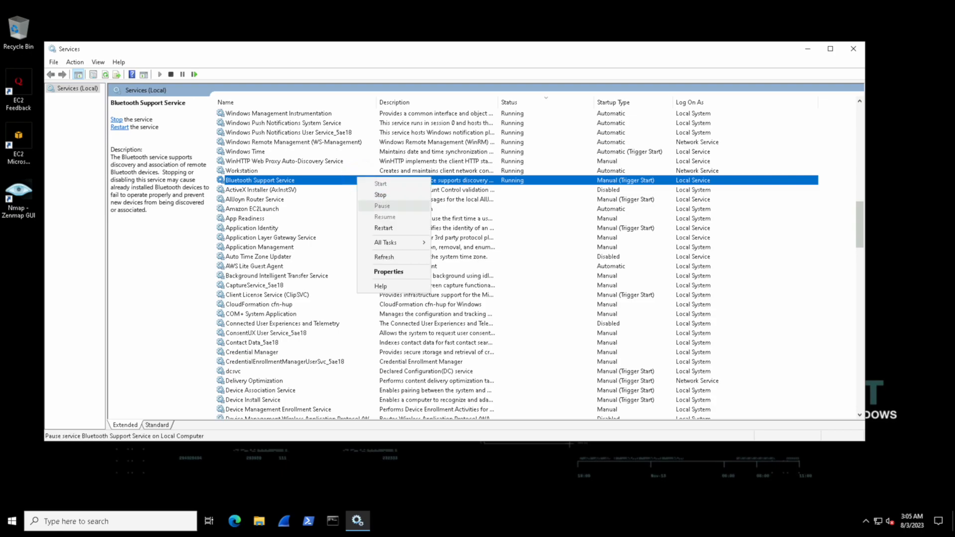
{"action": "left_click", "coordinate": [380, 195]}
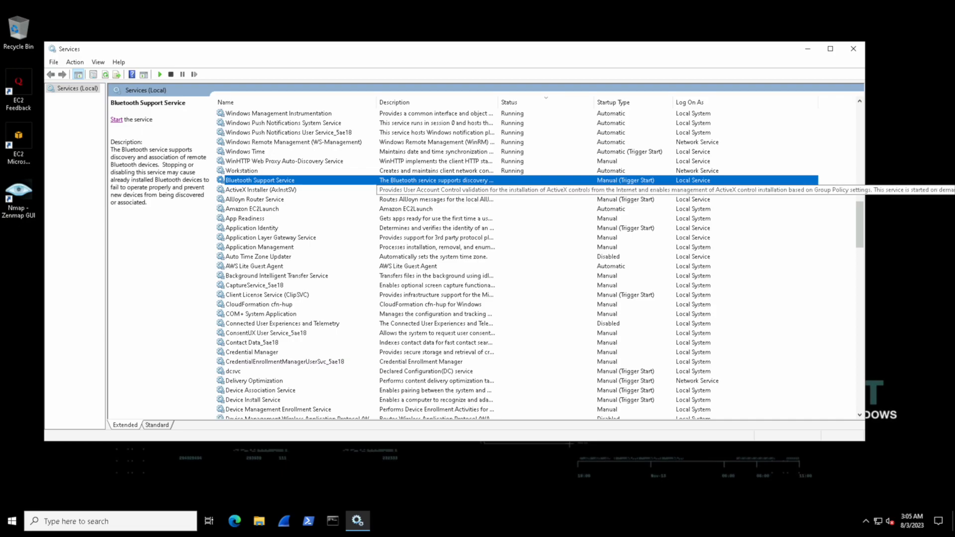
- Review Bluetooth Support Service properties on General, keeping startup type Manual
{"action": "right_click", "coordinate": [380, 181]}
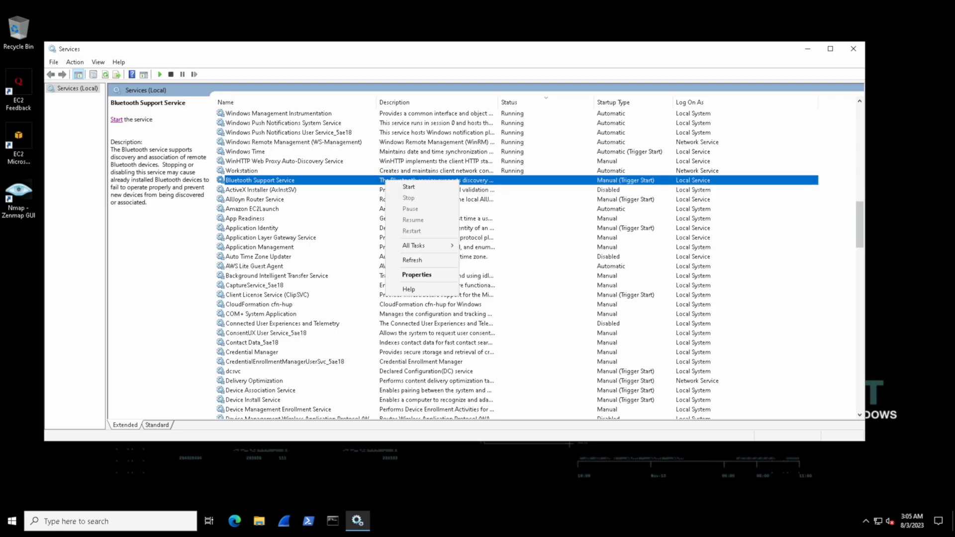
{"action": "left_click", "coordinate": [417, 274]}
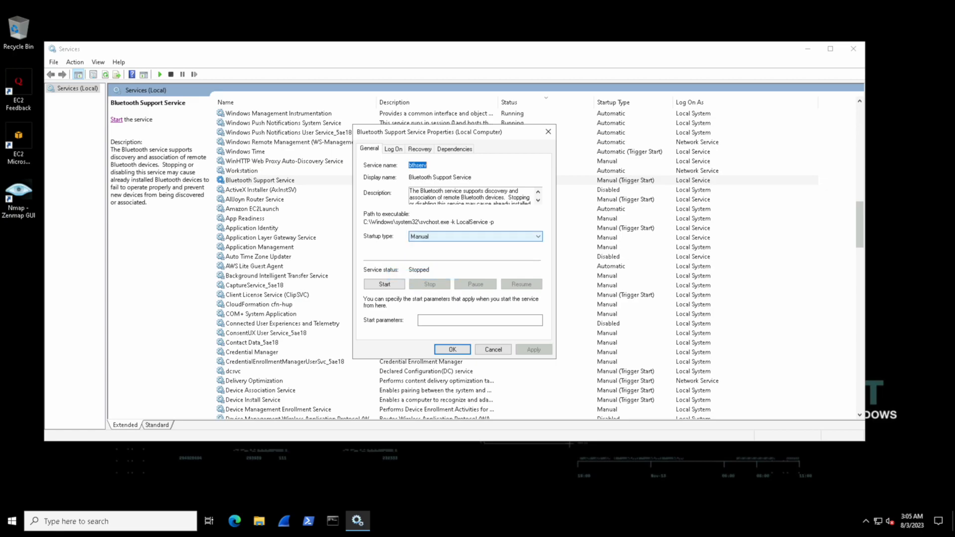
{"action": "left_click", "coordinate": [474, 237]}
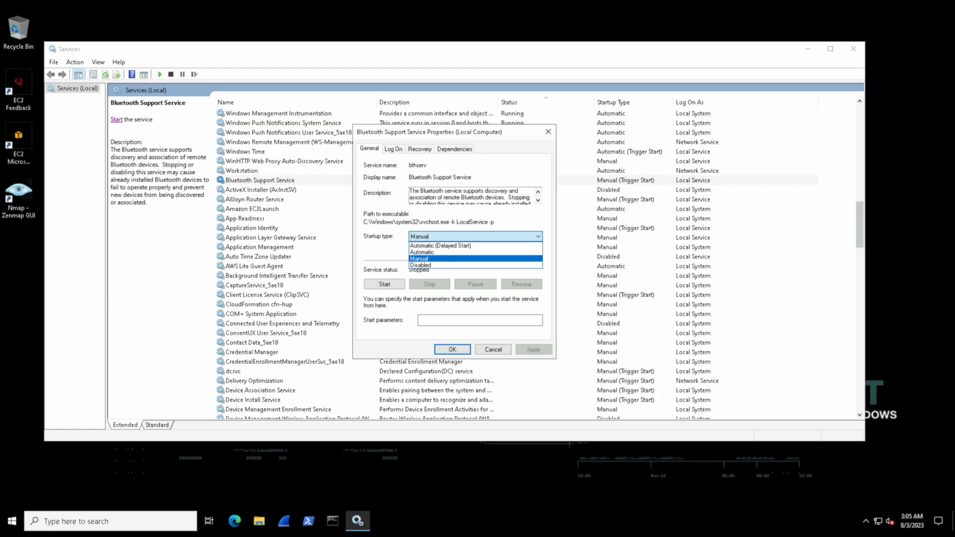
{"action": "left_click", "coordinate": [435, 259]}
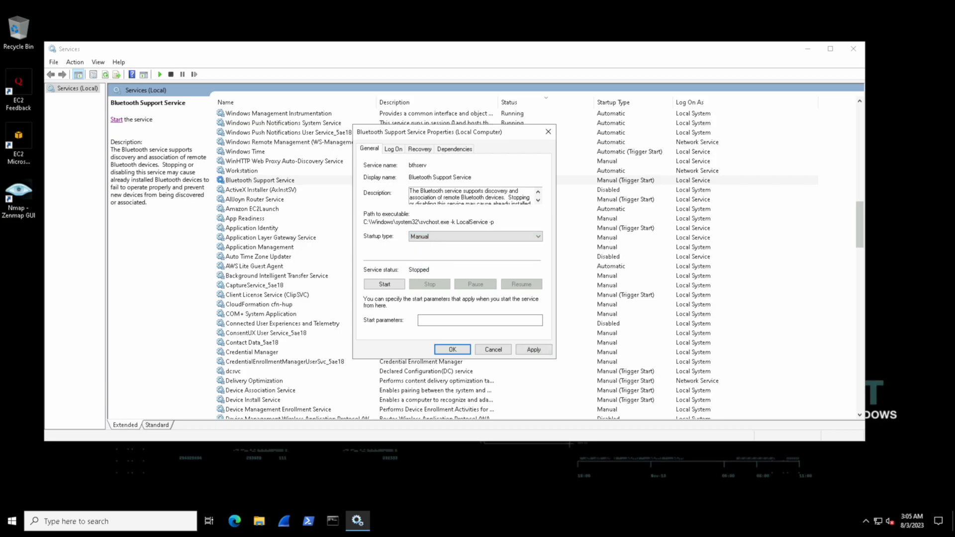
- Review the Log On settings showing the service runs under Local Service
{"action": "left_click", "coordinate": [393, 149]}
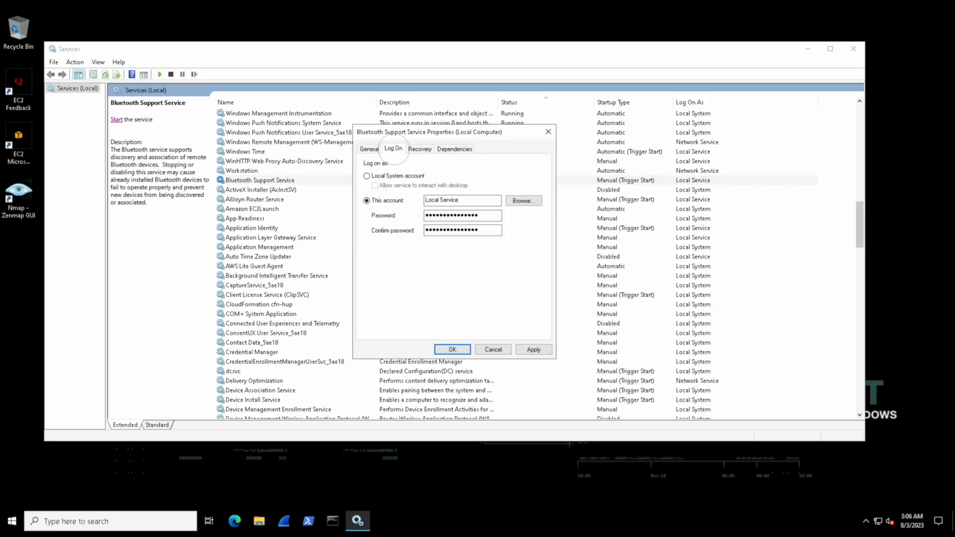
{"action": "key", "text": "Tab"}
{"action": "key", "text": "Tab"}
- Review the Recovery settings, keeping Restart the Service on first failure
{"action": "left_click", "coordinate": [419, 148]}
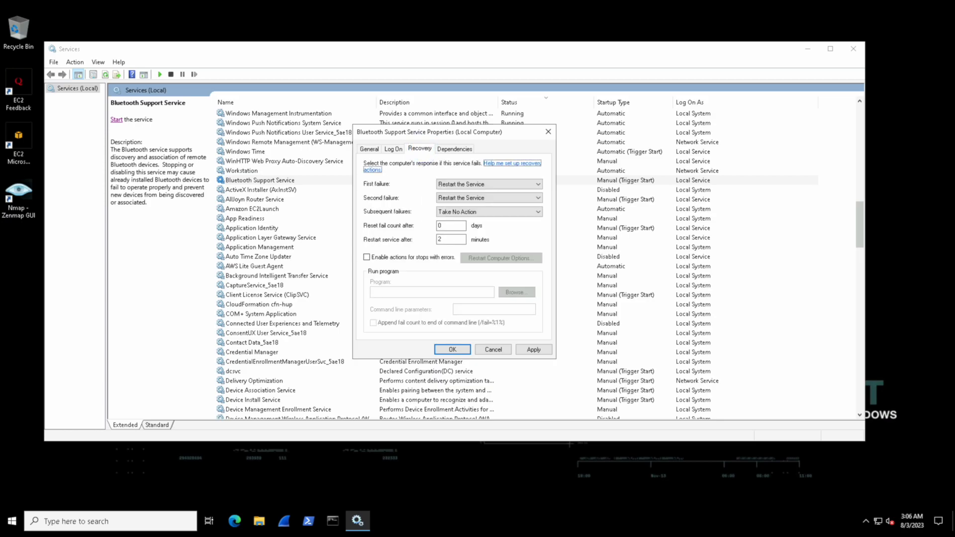
{"action": "left_click", "coordinate": [457, 184]}
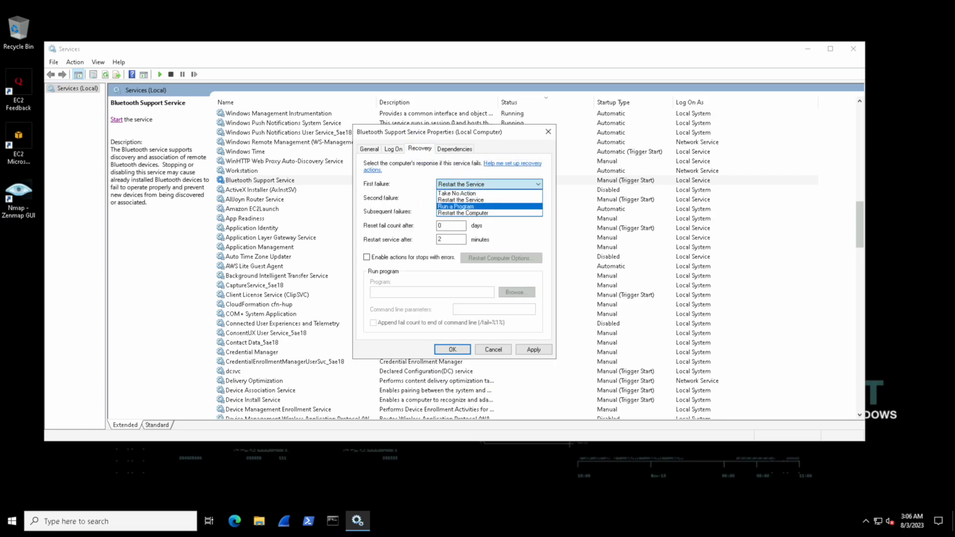
{"action": "left_click", "coordinate": [461, 200]}
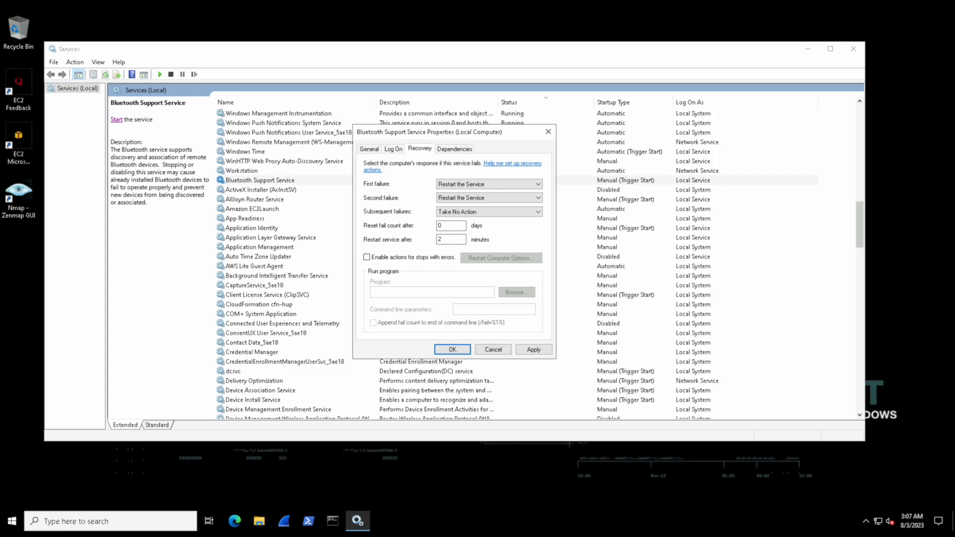
- Close the Bluetooth properties, then view and close OpenSSH SSH Server's properties unchanged
{"action": "left_click", "coordinate": [547, 131]}
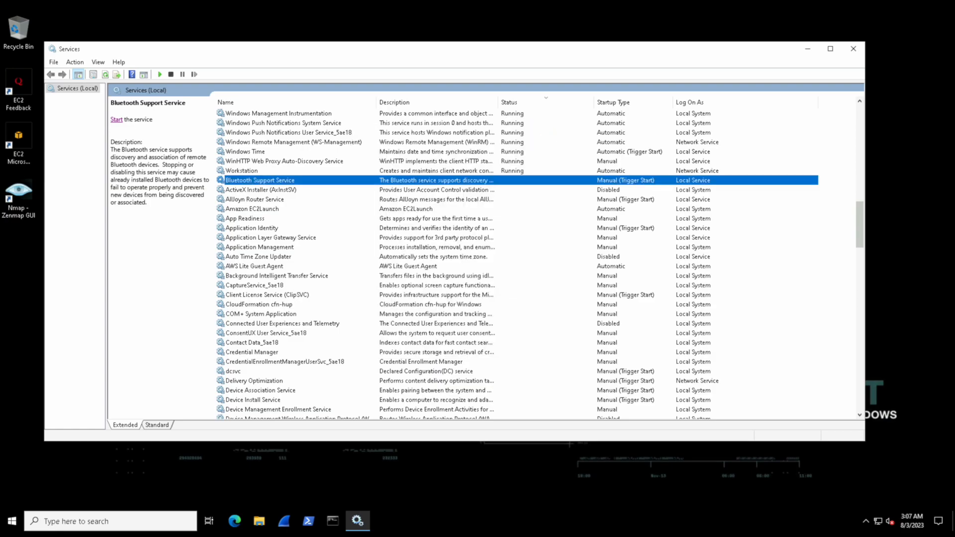
{"action": "scroll", "coordinate": [518, 261], "scroll_direction": "up", "scroll_amount": 3}
{"action": "scroll", "coordinate": [517, 261], "scroll_direction": "up", "scroll_amount": 3}
{"action": "scroll", "coordinate": [517, 261], "scroll_direction": "up", "scroll_amount": 3}
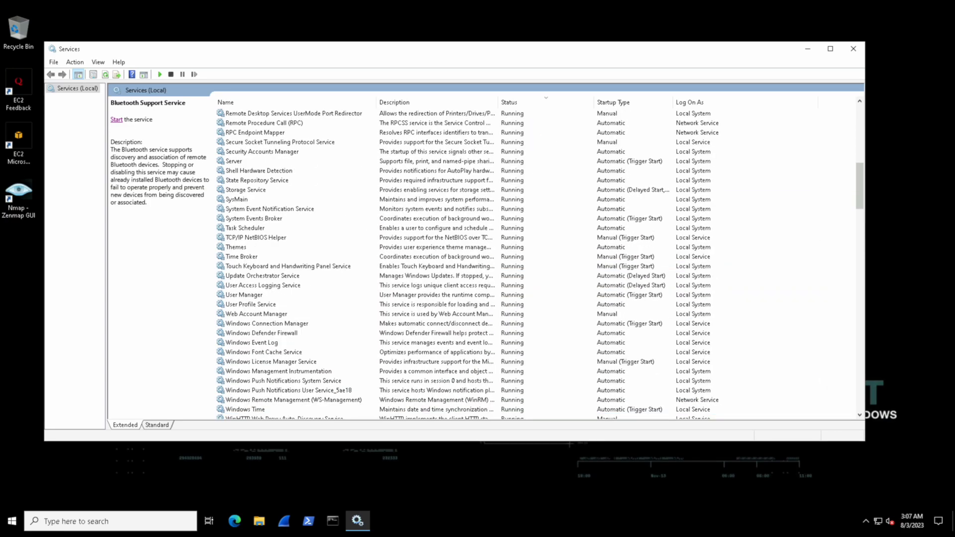
{"action": "scroll", "coordinate": [517, 261], "scroll_direction": "up", "scroll_amount": 3}
{"action": "scroll", "coordinate": [518, 261], "scroll_direction": "up", "scroll_amount": 3}
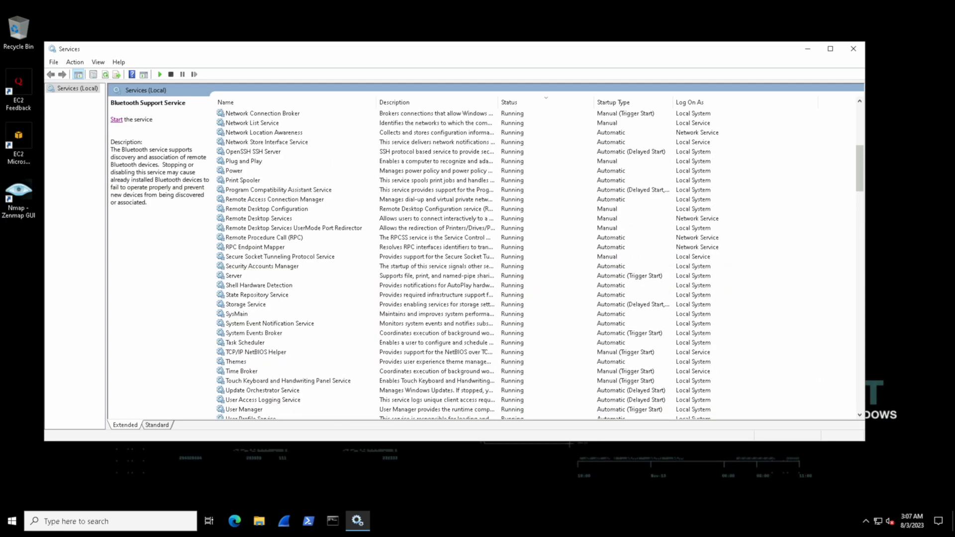
{"action": "scroll", "coordinate": [517, 261], "scroll_direction": "up", "scroll_amount": 3}
{"action": "left_click", "coordinate": [253, 180]}
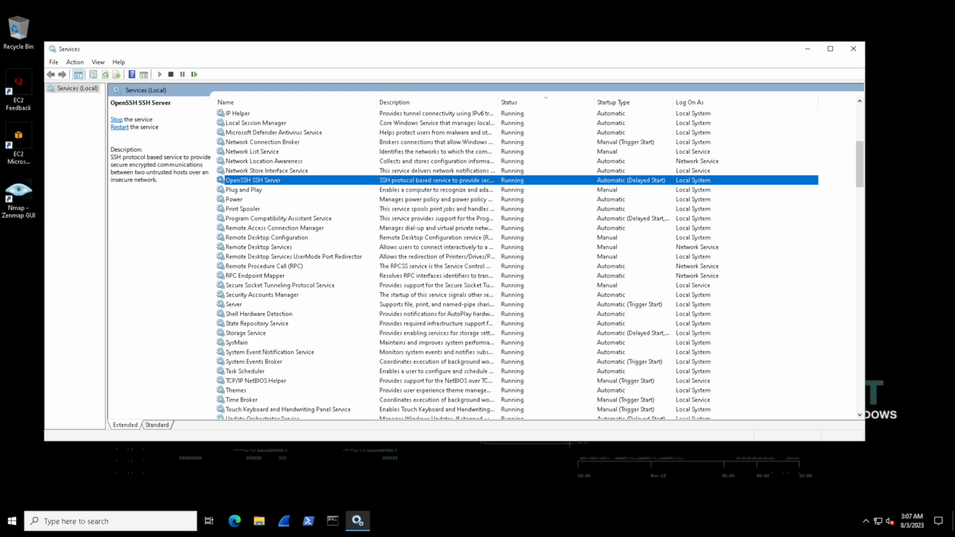
{"action": "right_click", "coordinate": [261, 179]}
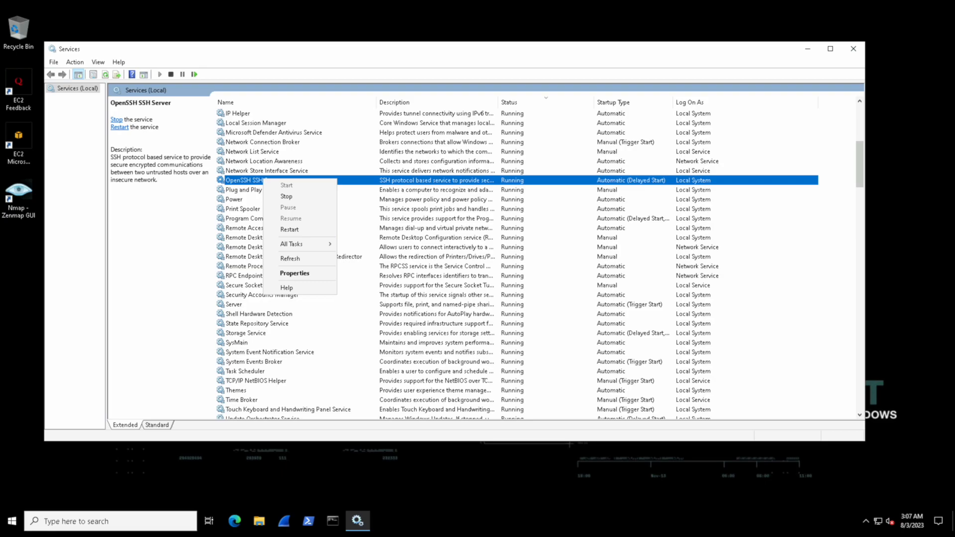
{"action": "left_click", "coordinate": [294, 274]}
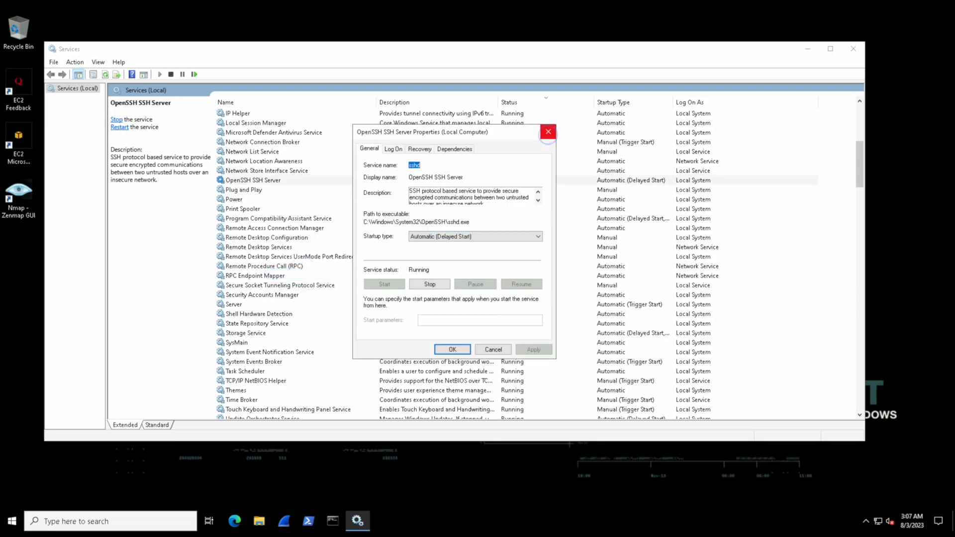
{"action": "left_click", "coordinate": [548, 133]}
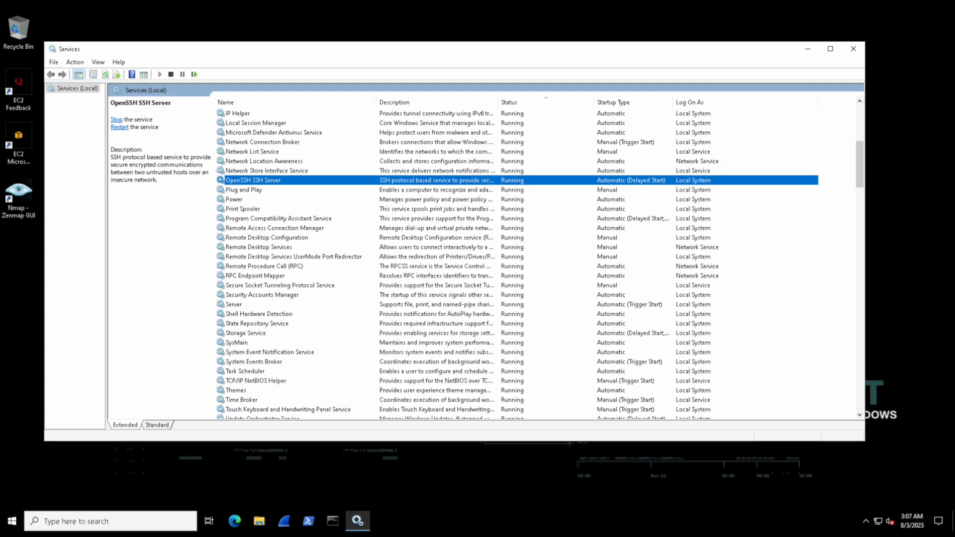